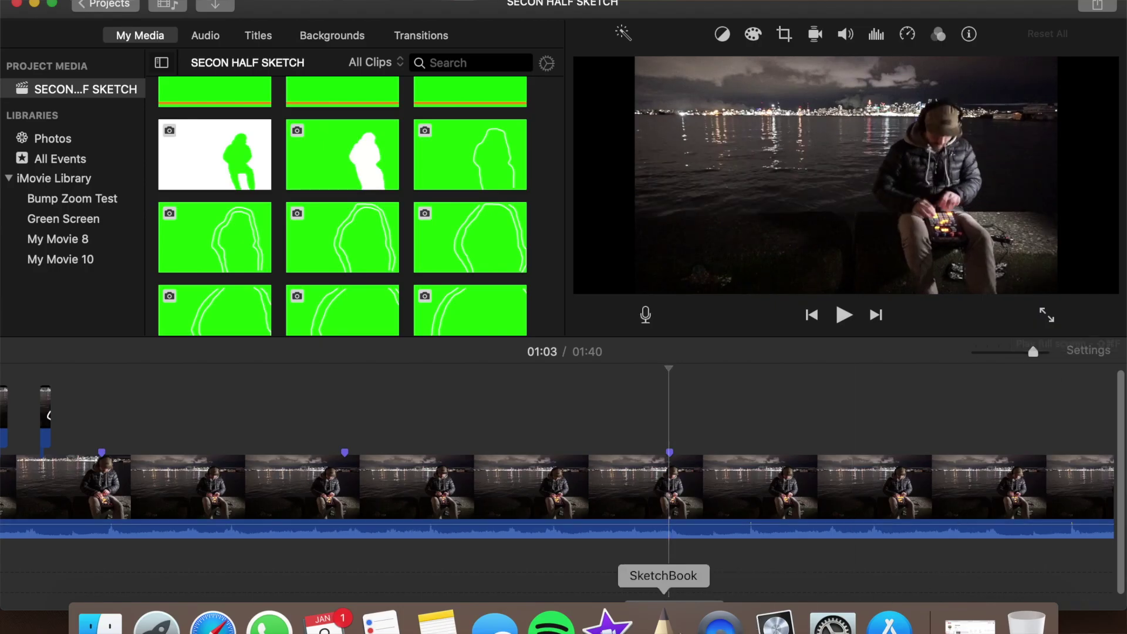
# - Switch to SketchBook, then make Layer1 visible and active
pyautogui.click(663, 620)
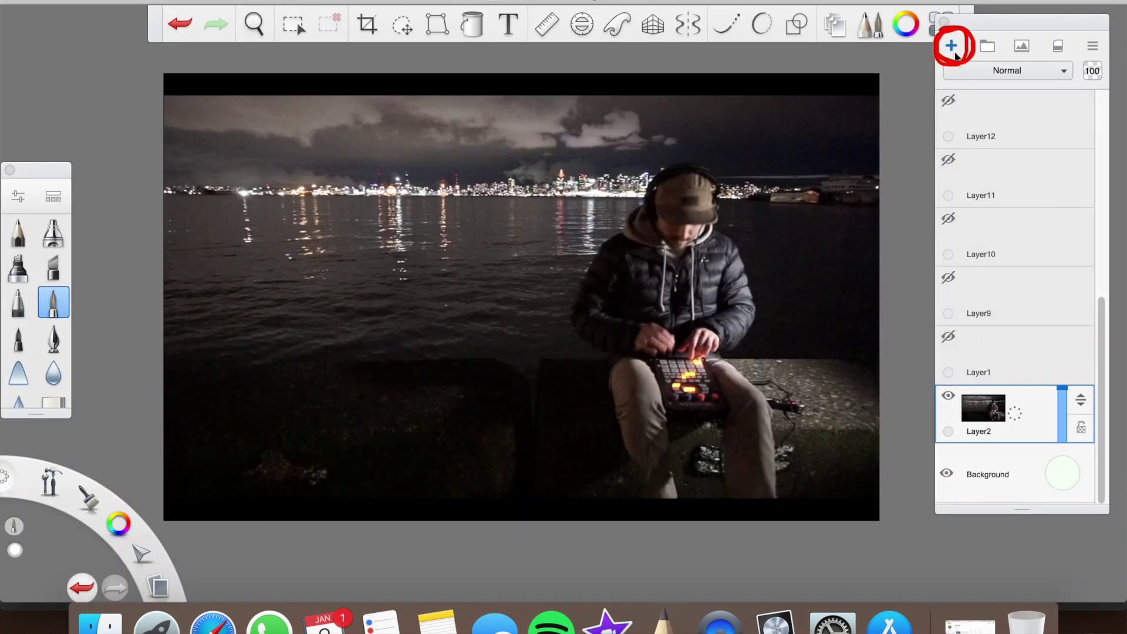
pyautogui.click(949, 336)
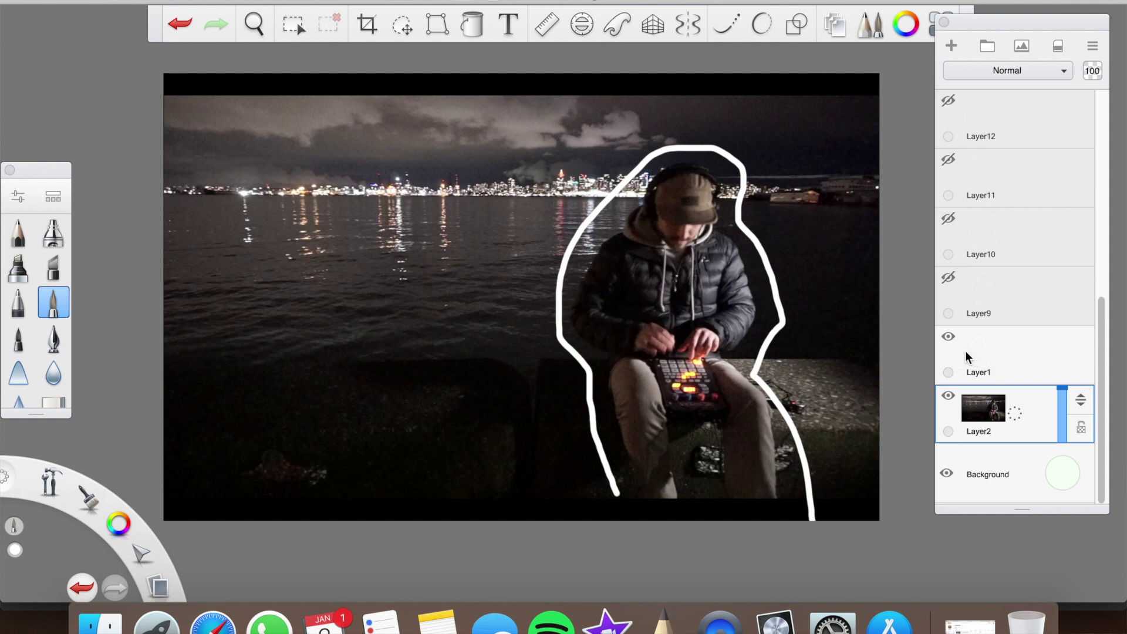
pyautogui.click(968, 357)
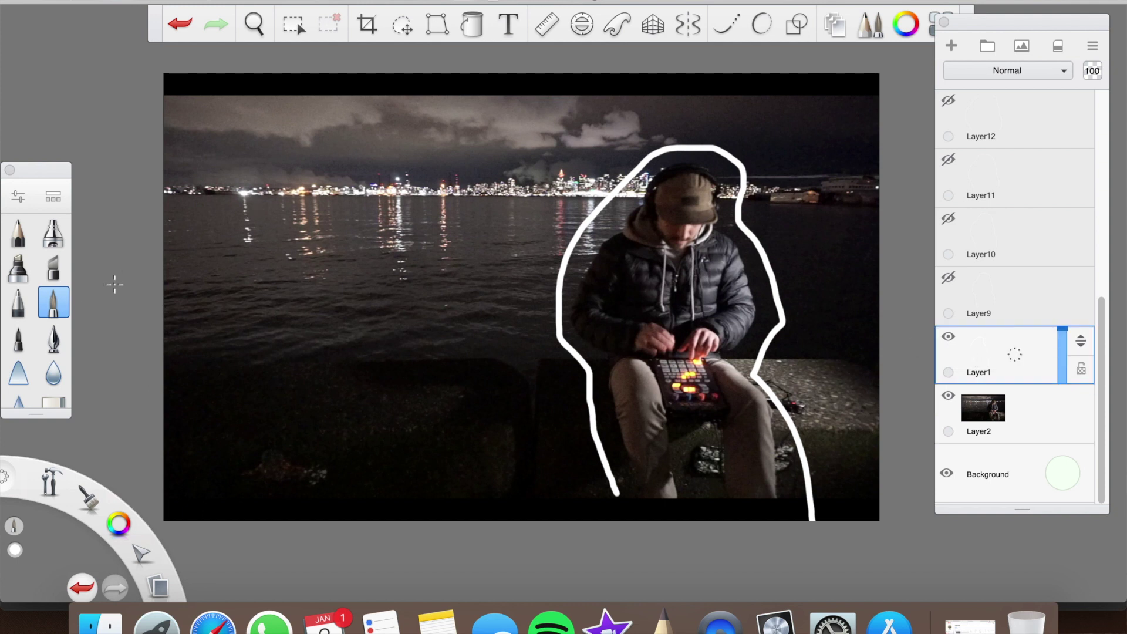
# - Check Brush Properties, then draw a test stroke on the canvas and undo it
pyautogui.click(20, 203)
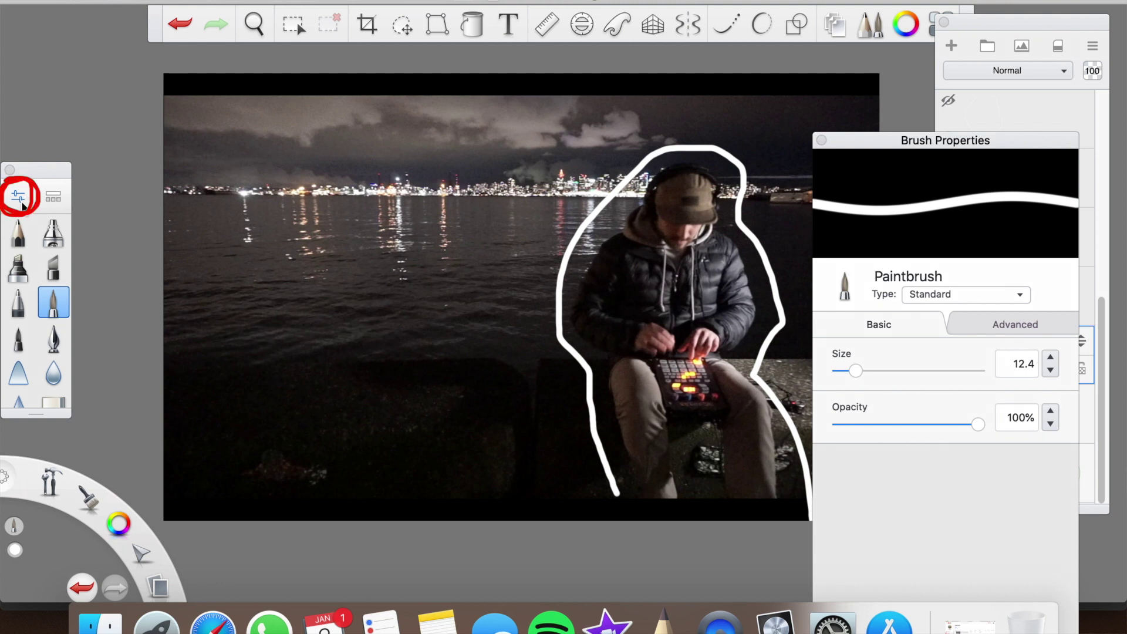
pyautogui.click(821, 140)
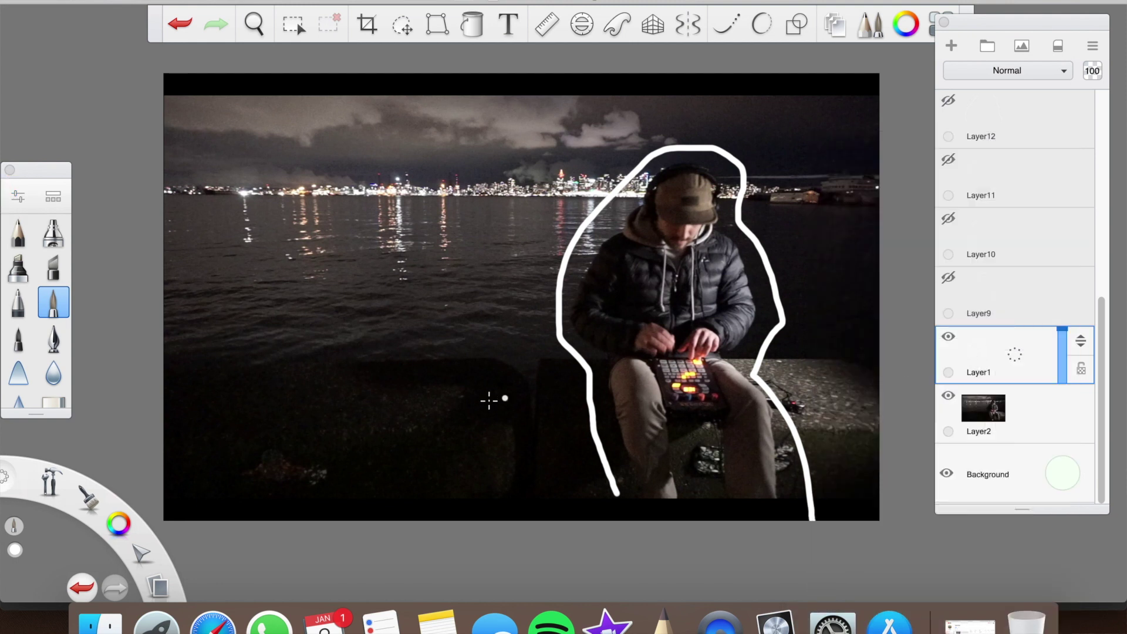
pyautogui.moveTo(506, 423)
pyautogui.mouseDown()
pyautogui.moveTo(411, 320)
pyautogui.moveTo(400, 223)
pyautogui.moveTo(352, 240)
pyautogui.moveTo(400, 281)
pyautogui.mouseUp()
pyautogui.press('super+z')
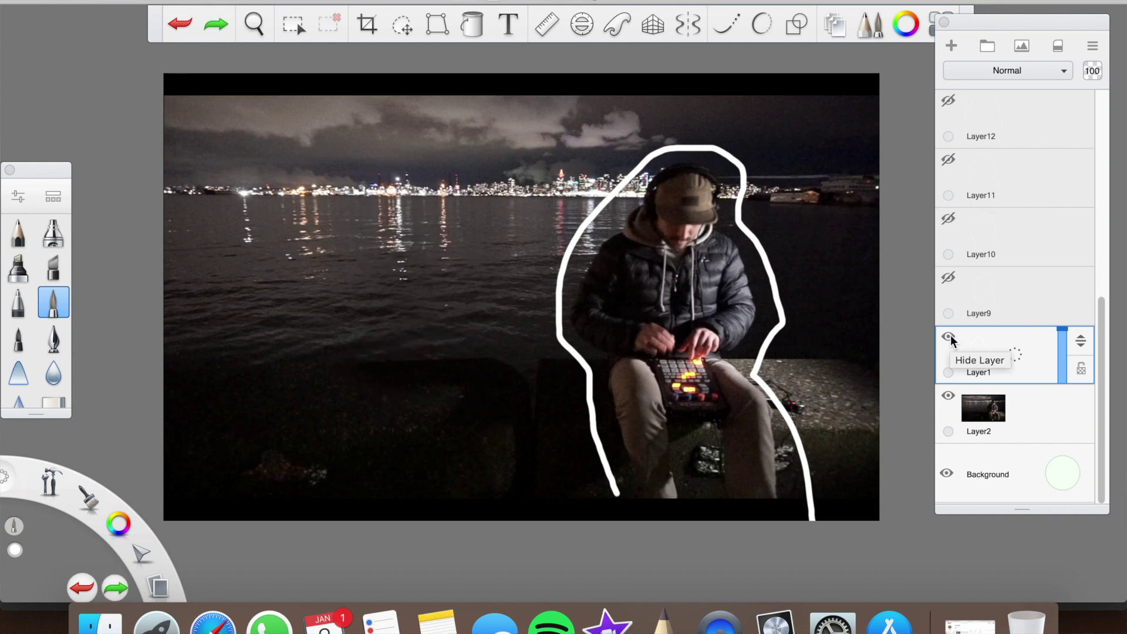
# - Hide Layer1 and show the Layer9, Layer10, Layer11 and Layer12 outlines
pyautogui.click(948, 337)
pyautogui.click(949, 278)
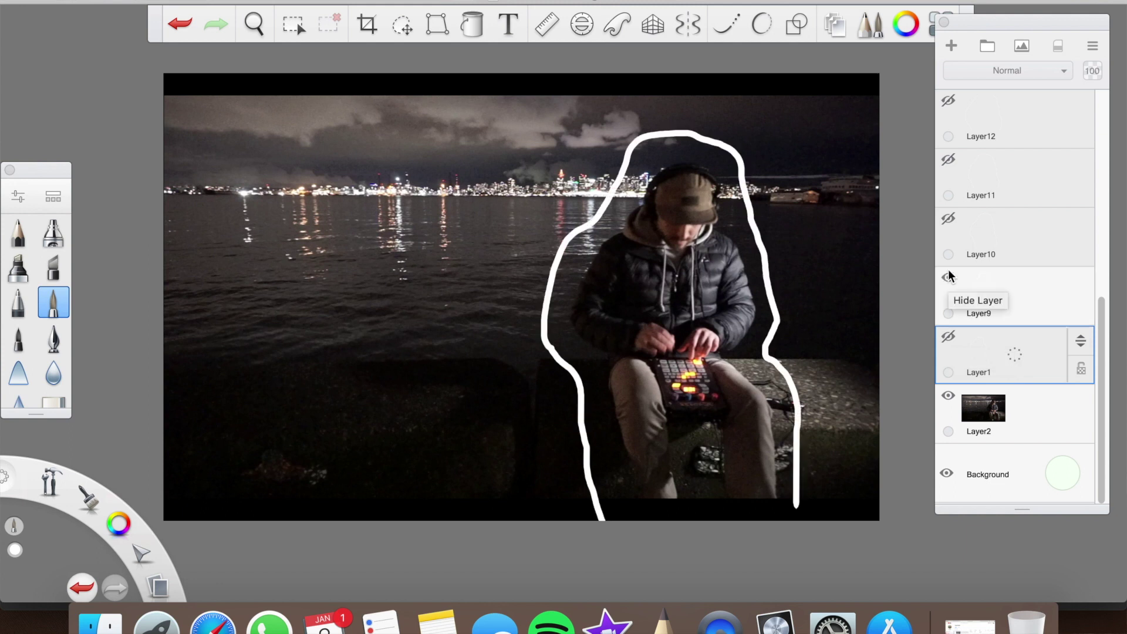
pyautogui.click(949, 220)
pyautogui.click(949, 160)
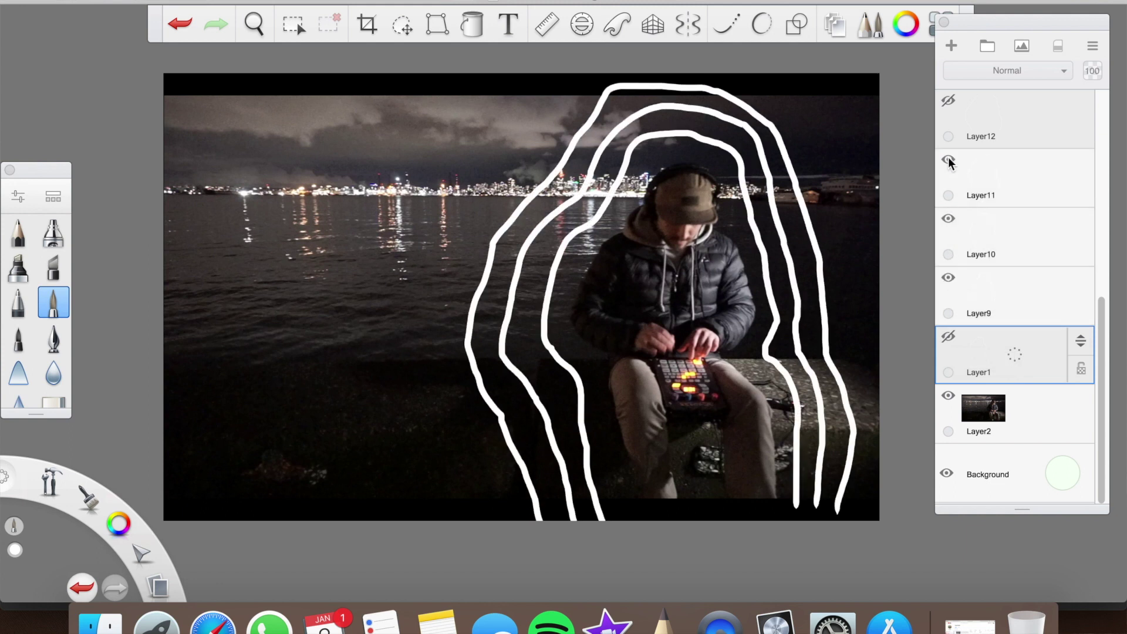
pyautogui.click(949, 101)
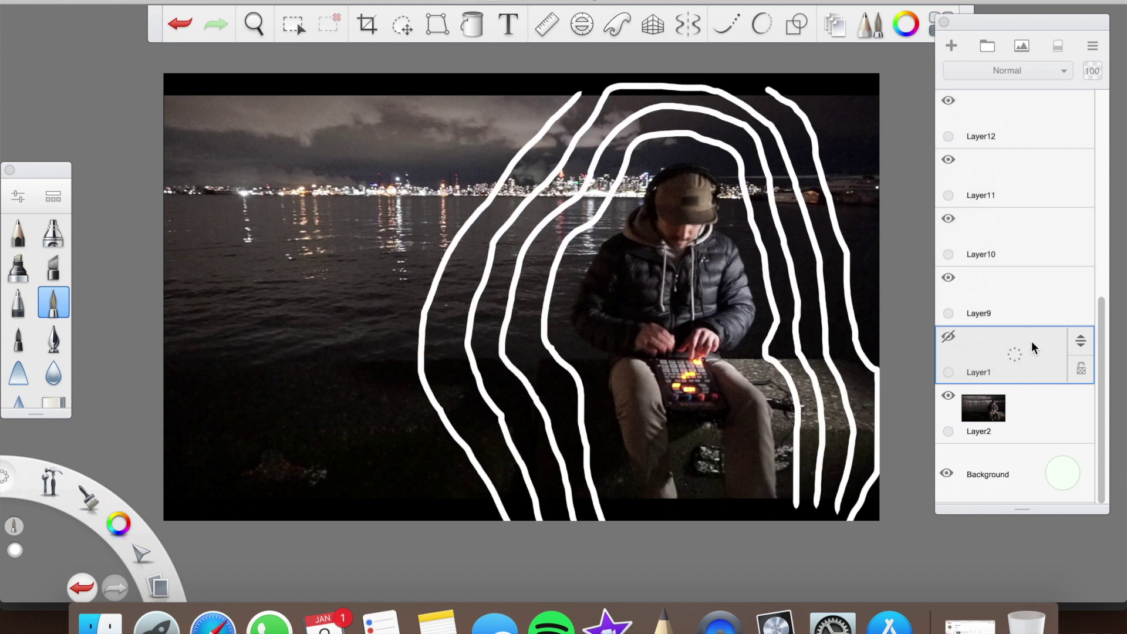
# - Set the background colour to bright green and hide the harbour photo layer
pyautogui.click(1062, 474)
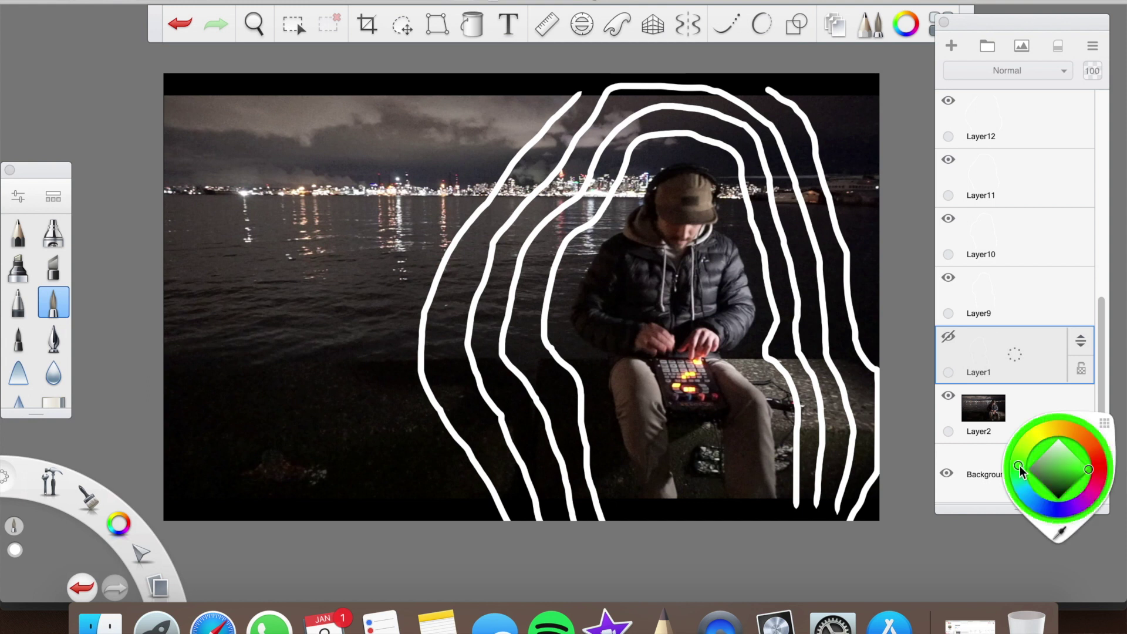
pyautogui.click(982, 466)
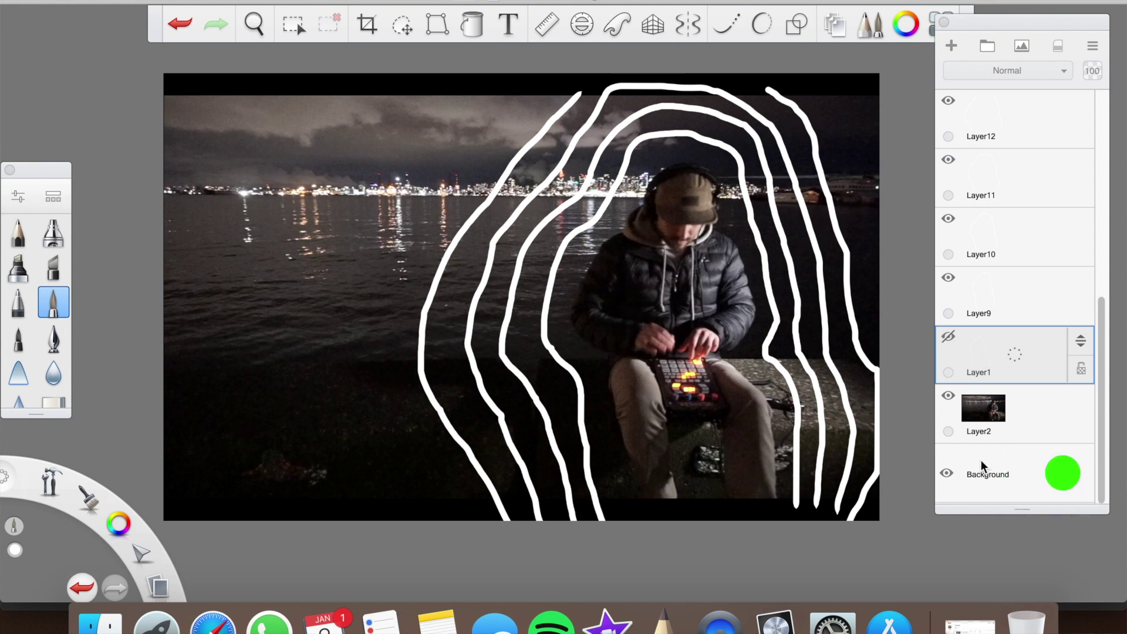
pyautogui.click(950, 400)
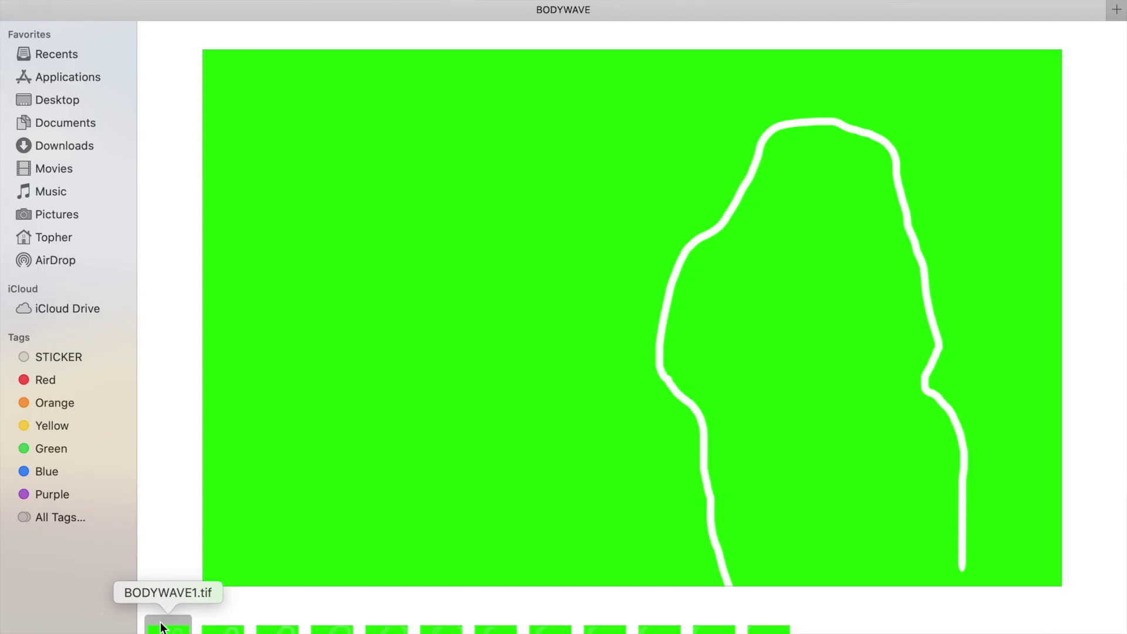
# - Step through the exported BODYWAVE outline frames in Gallery view, then return to iMovie
pyautogui.press('Right')
pyautogui.press('Right')
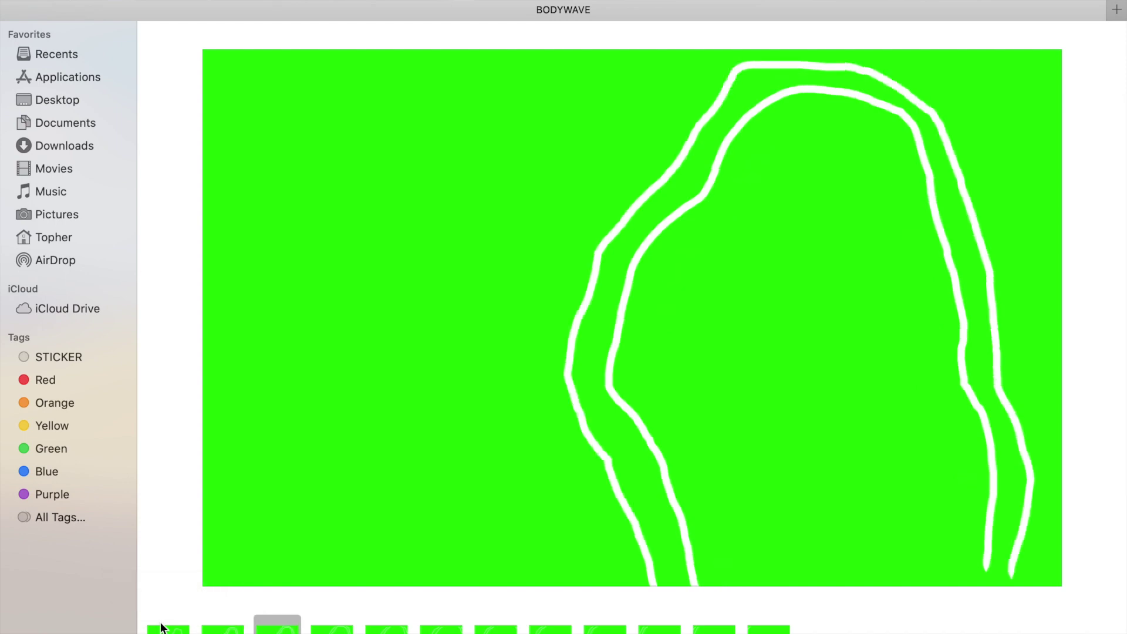
pyautogui.press('Right')
pyautogui.press('Right')
pyautogui.press('Right')
pyautogui.press('Right')
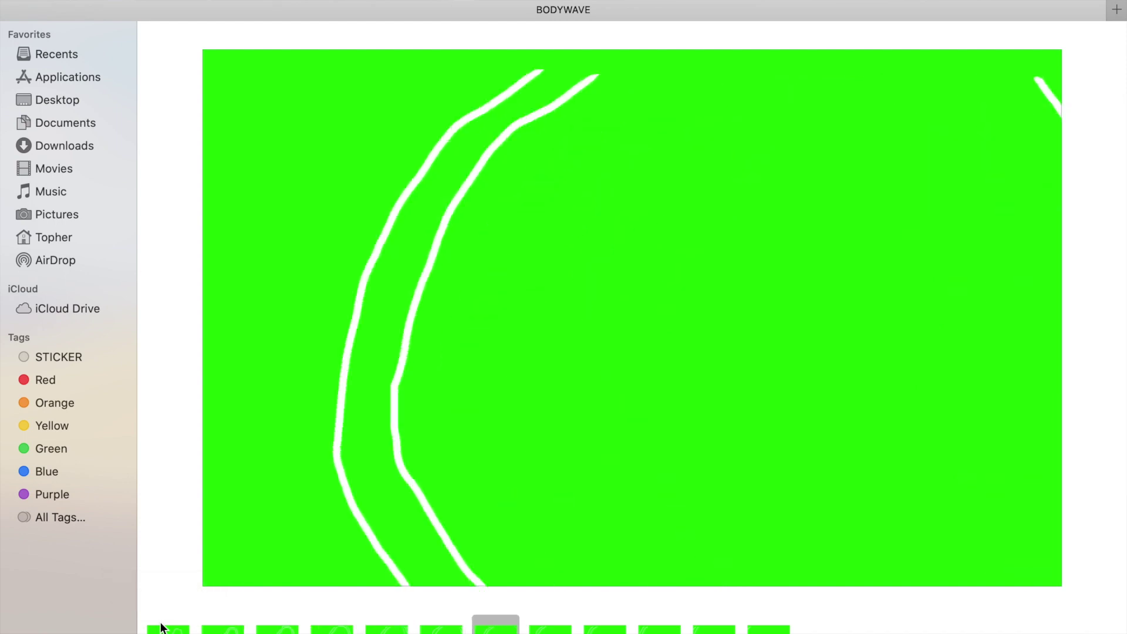
pyautogui.press('Right')
pyautogui.press('Right')
pyautogui.press('Right')
pyautogui.press('Right')
pyautogui.press('Right')
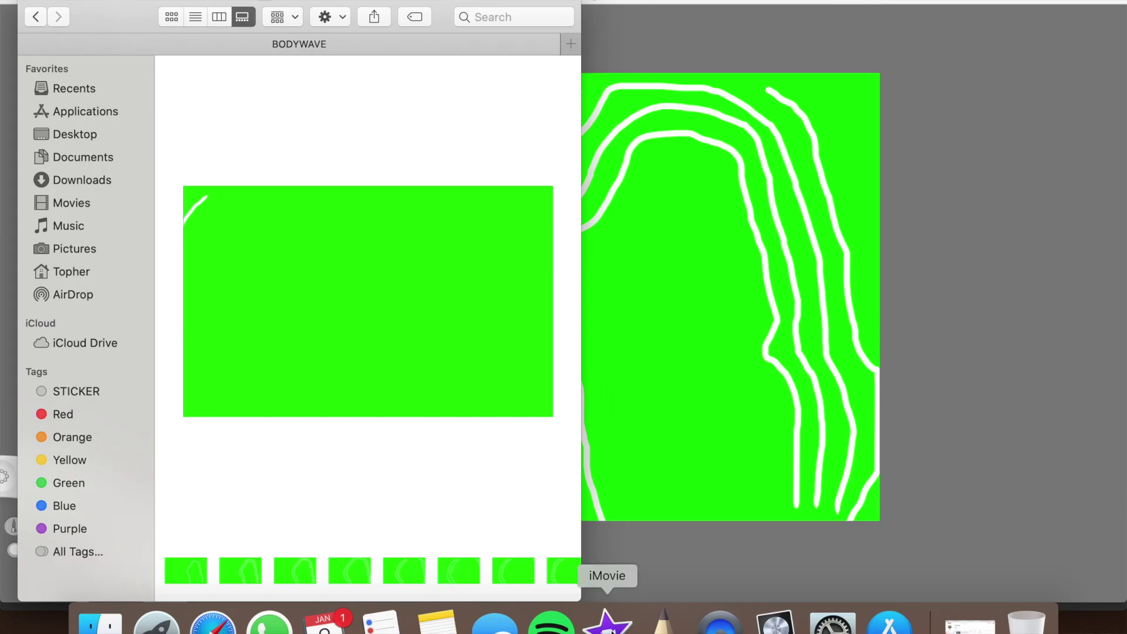
pyautogui.click(609, 623)
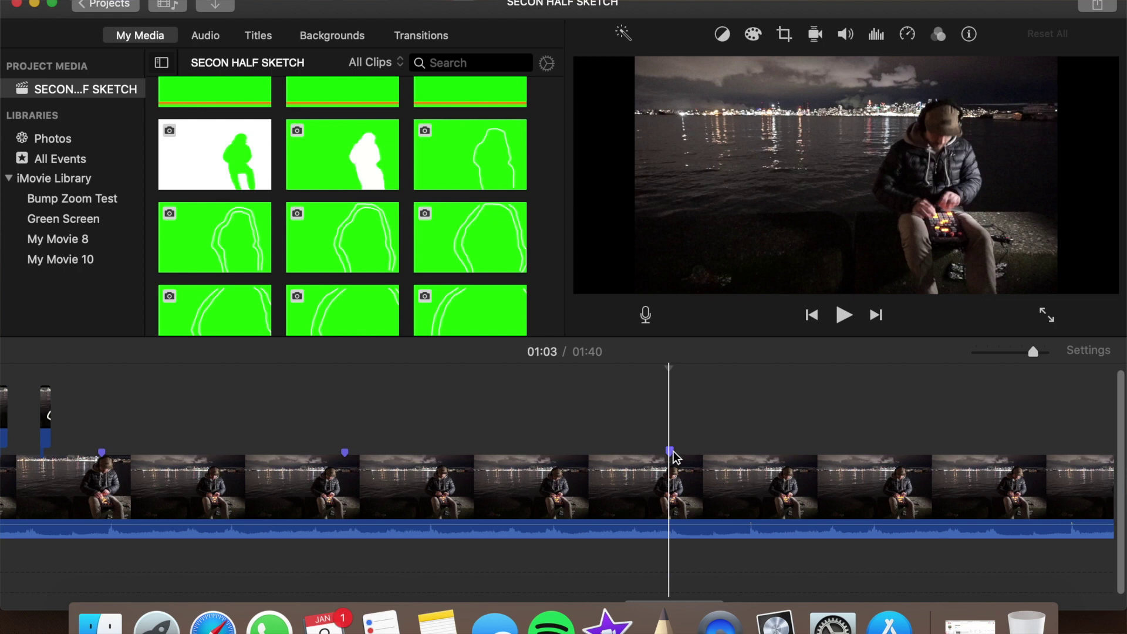
# - Drag the single-outline green clip from My Media above the waterfront video at 01:03
pyautogui.click(485, 169)
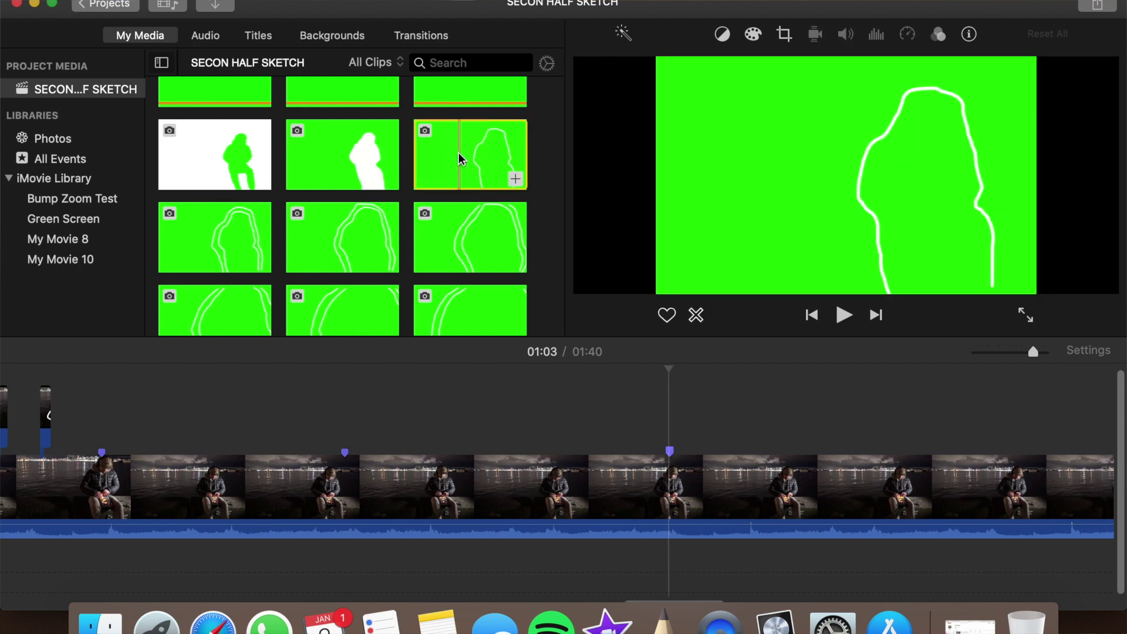
pyautogui.moveTo(460, 159); pyautogui.dragTo(674, 414)
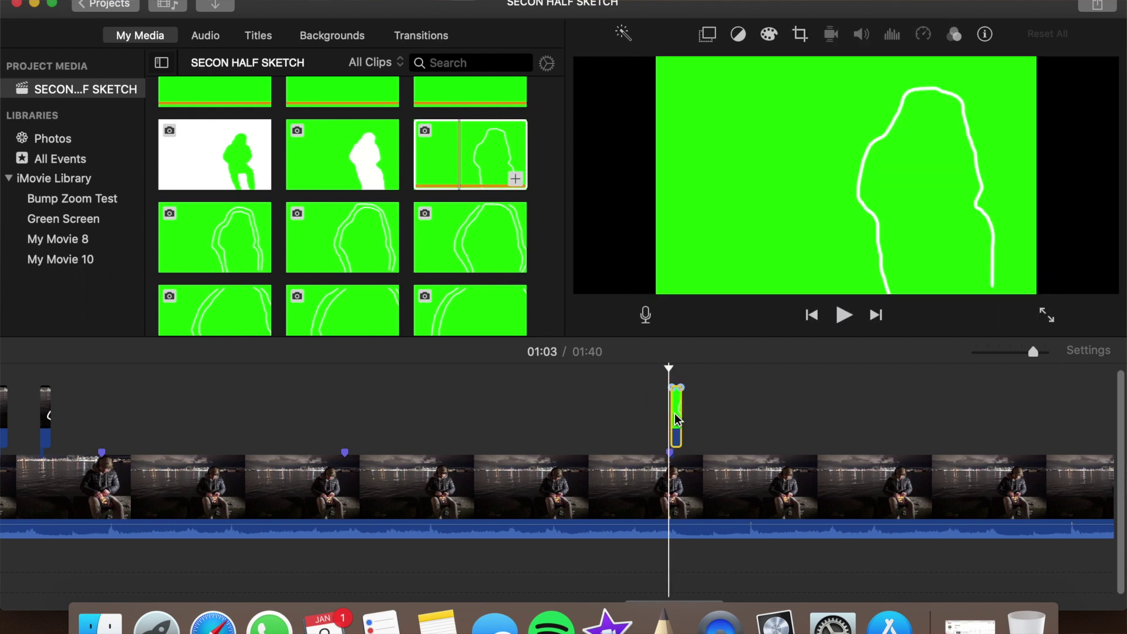
pyautogui.click(707, 38)
# - Set the outline clip's overlay to Green/Blue Screen and apply Crop to Fill
pyautogui.click(699, 67)
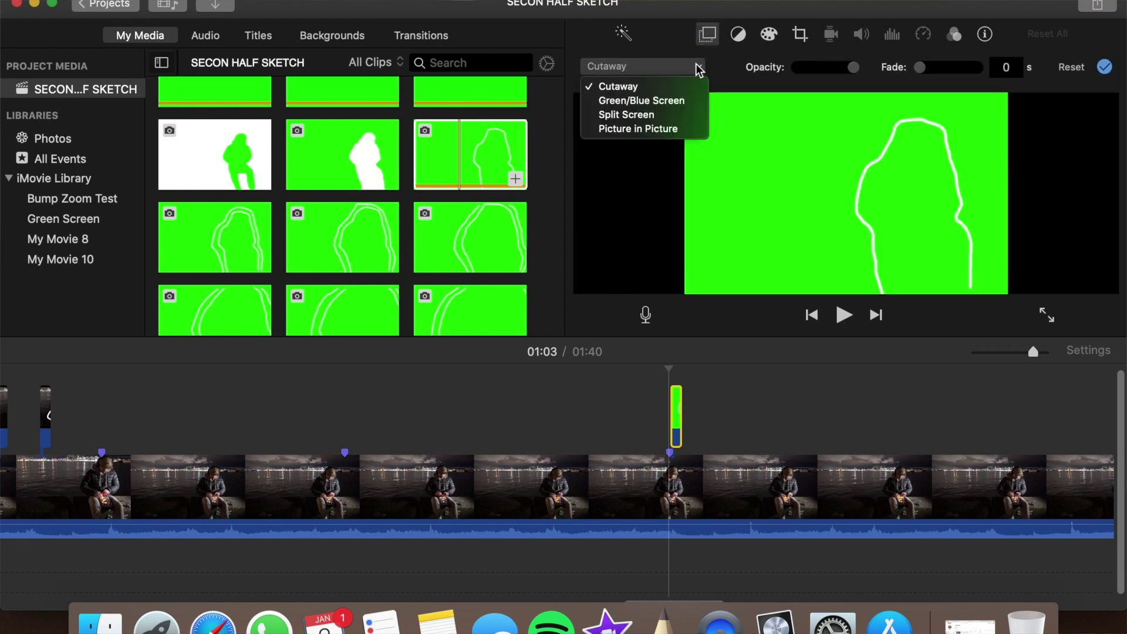
pyautogui.click(667, 102)
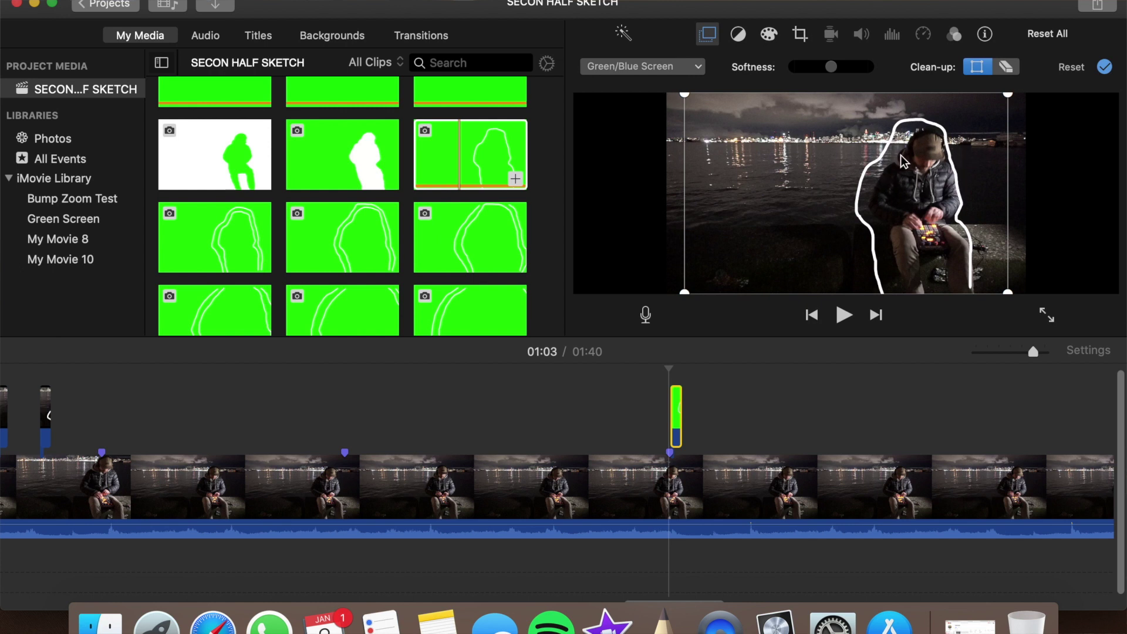
pyautogui.click(799, 35)
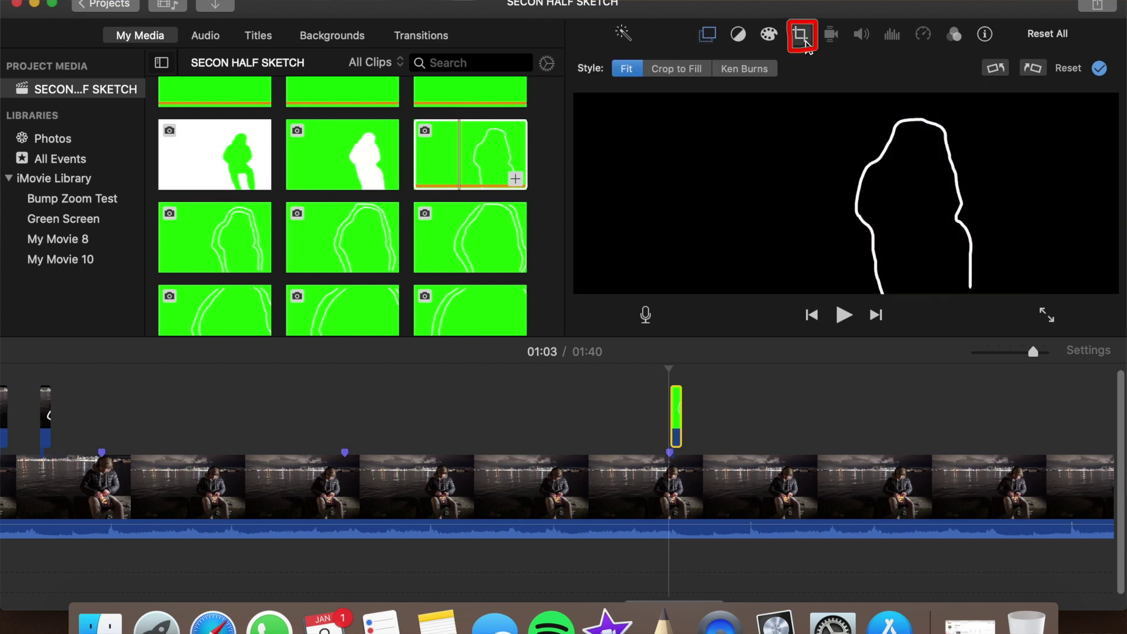
pyautogui.click(699, 70)
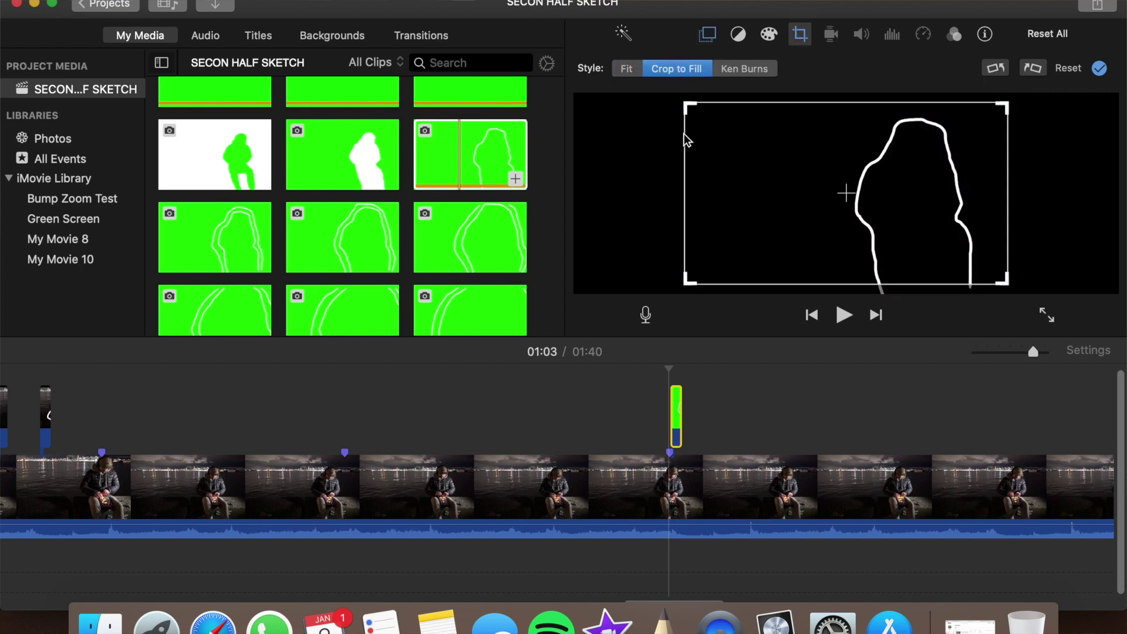
pyautogui.click(676, 414)
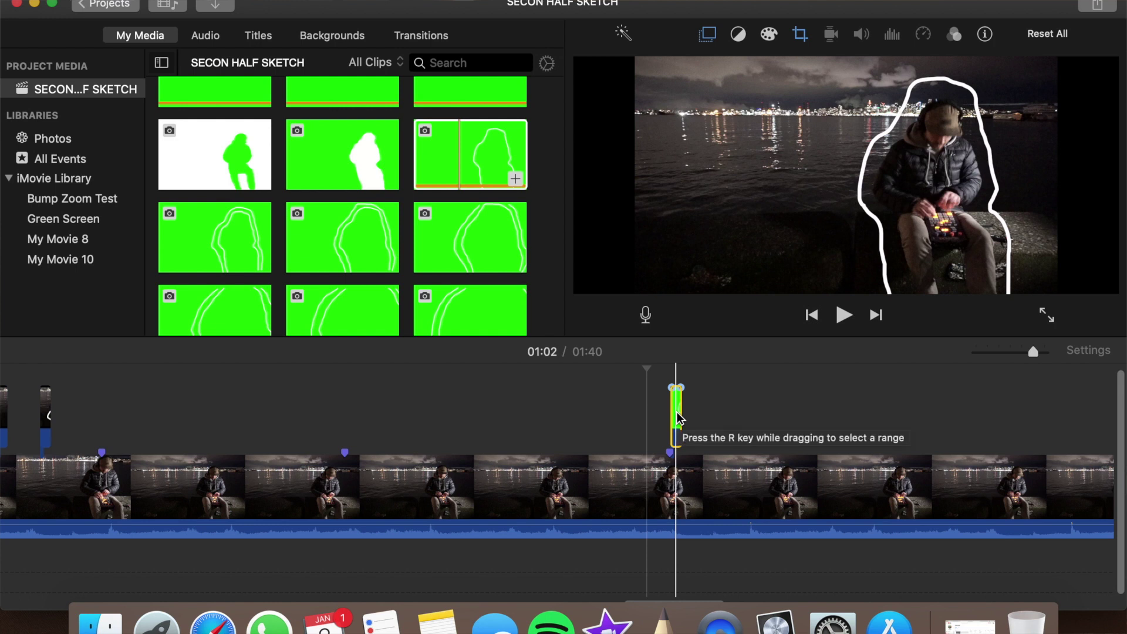
pyautogui.scroll(-3, 358, 159)
# - Place ten more green clips above the video, key them as Green/Blue Screen, and crop to fill
pyautogui.moveTo(358, 158); pyautogui.dragTo(686, 417)
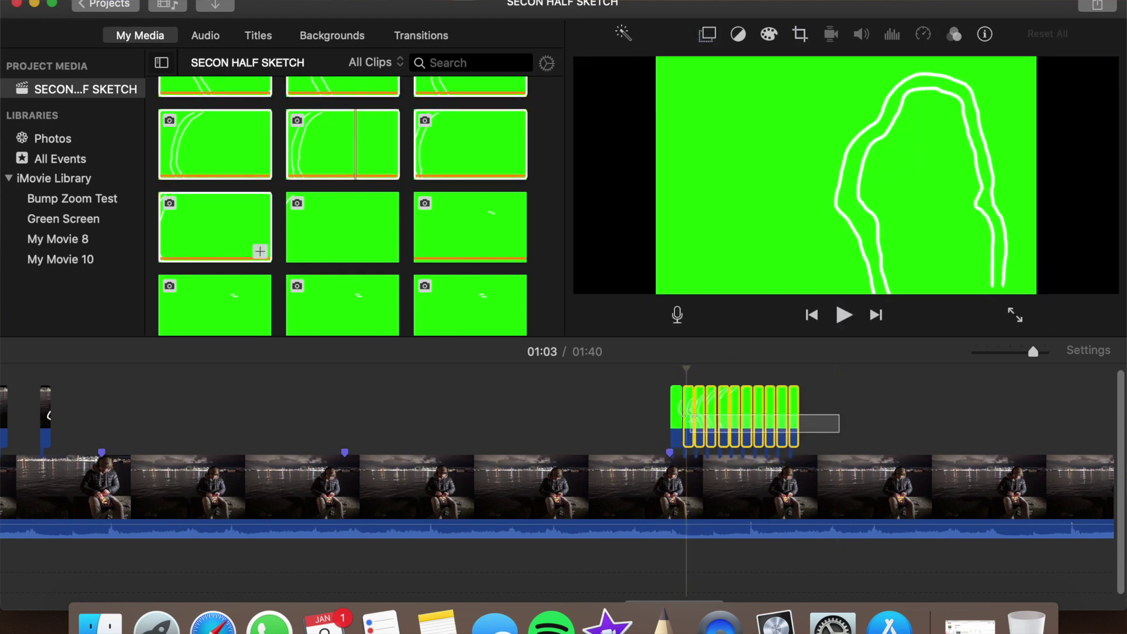
pyautogui.click(709, 34)
pyautogui.click(697, 63)
pyautogui.click(673, 101)
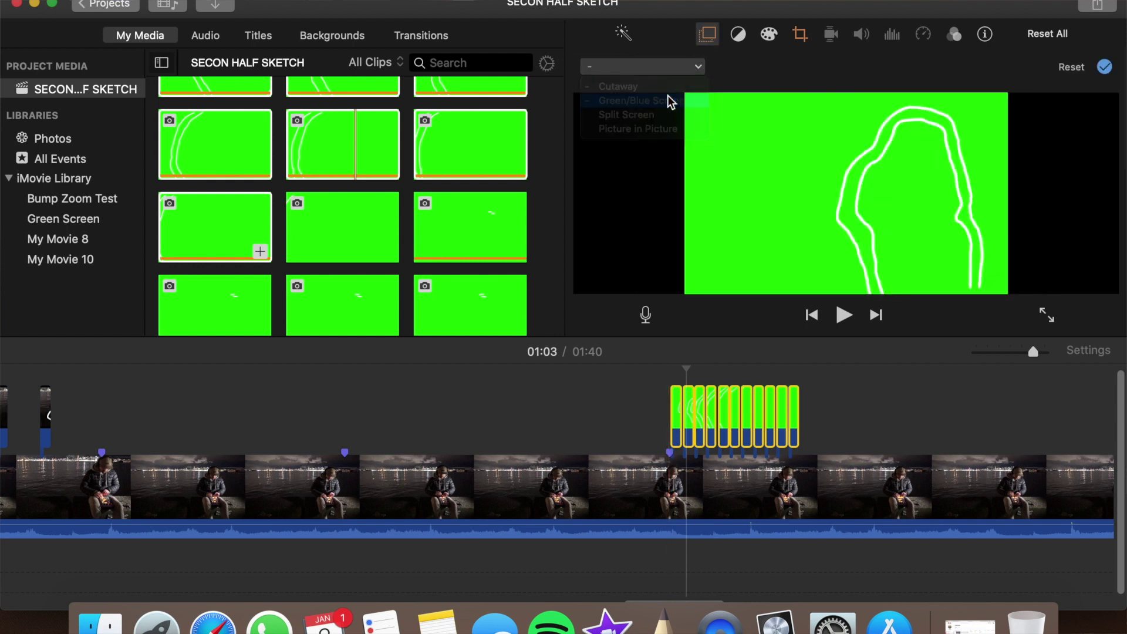
pyautogui.click(797, 38)
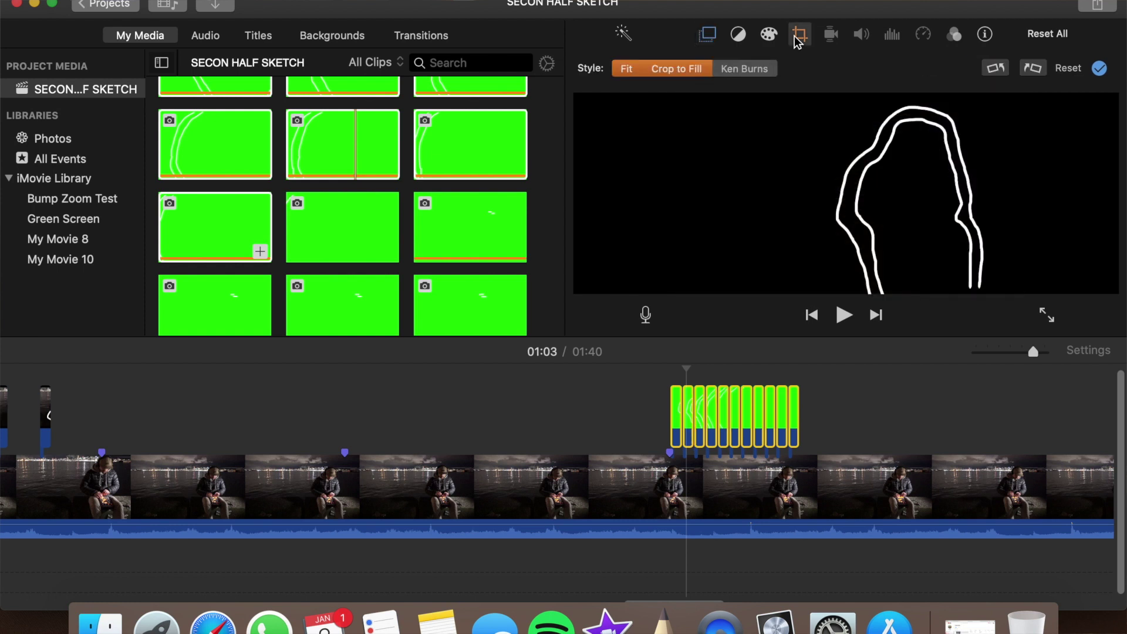
pyautogui.click(683, 73)
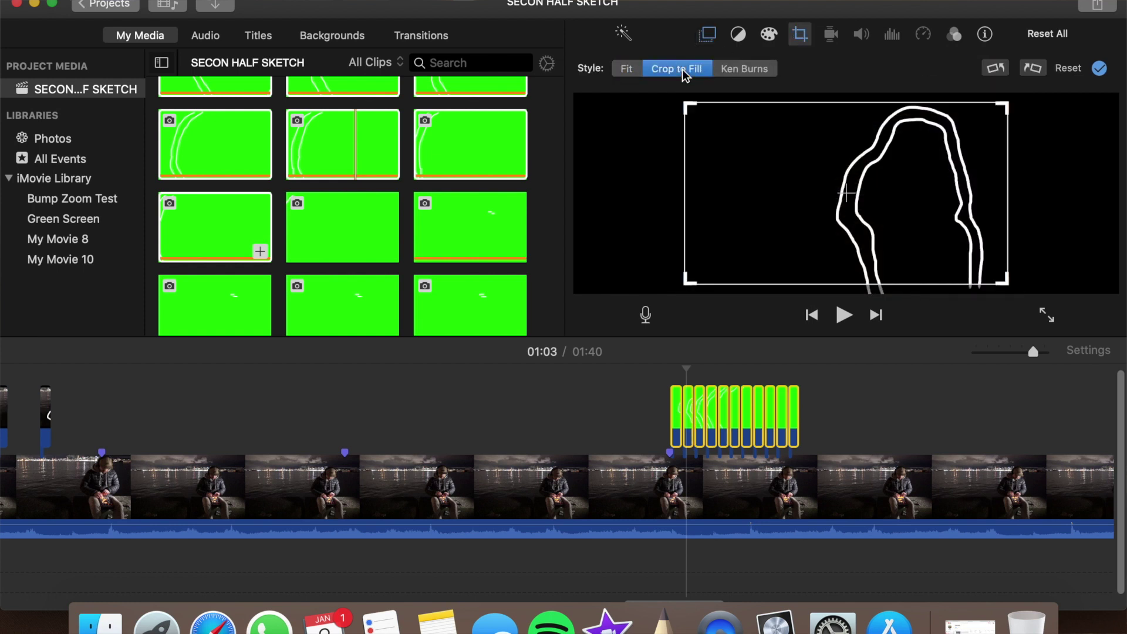
pyautogui.click(641, 419)
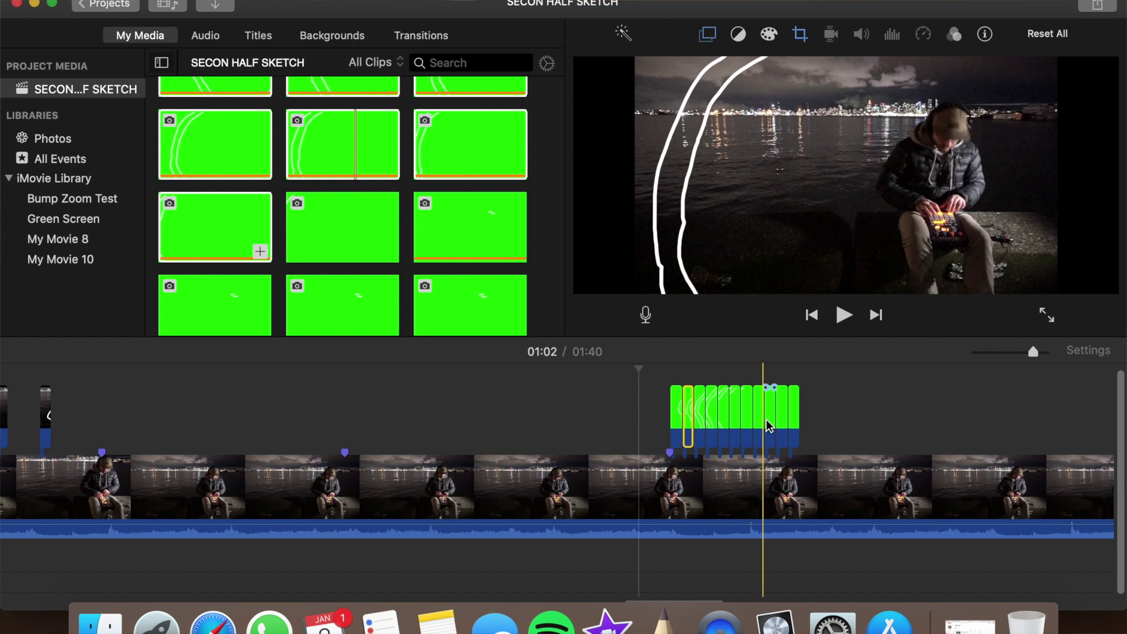
# - Move the playhead to 01:04 and scroll along the timeline over the green outline clips
pyautogui.click(806, 420)
pyautogui.hscroll(-3, 808, 418)
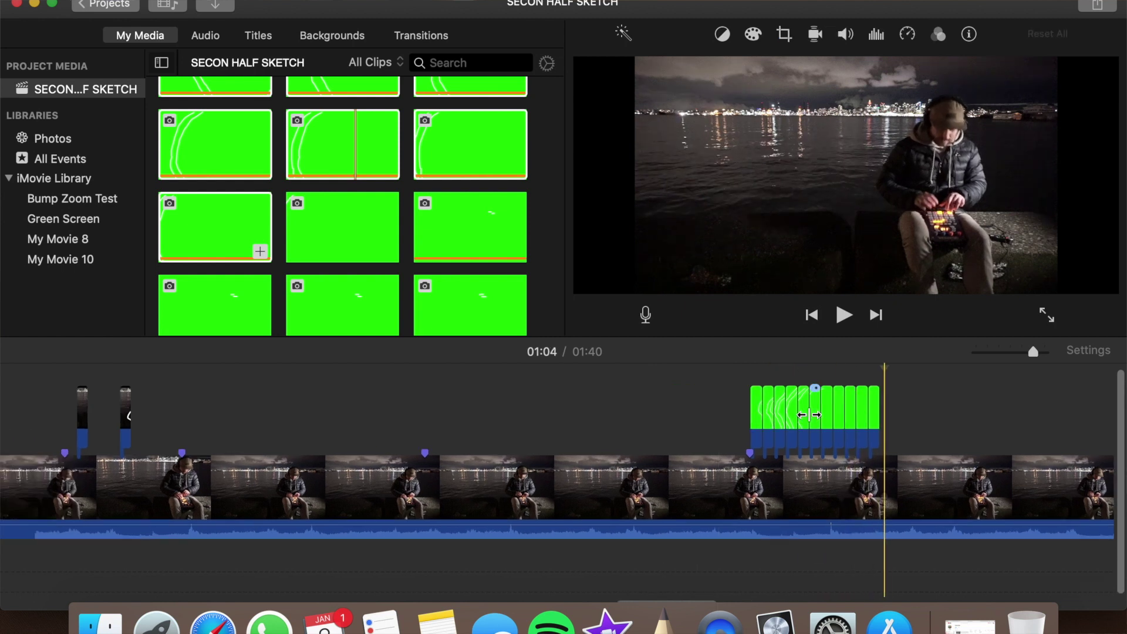
pyautogui.hscroll(-15, 810, 416)
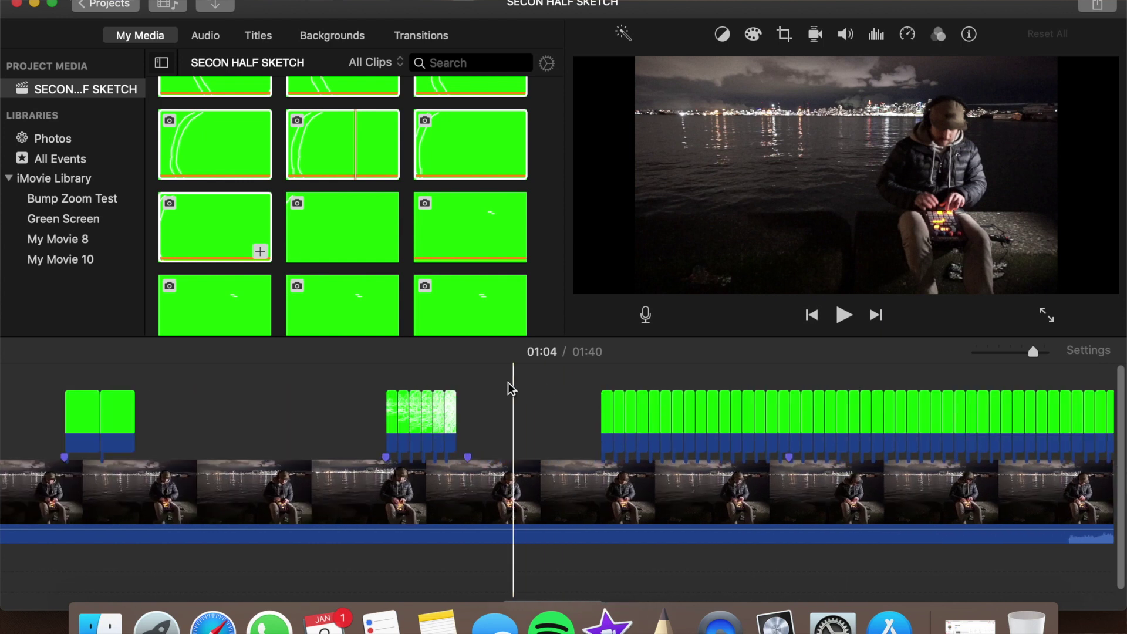
pyautogui.hscroll(3, 514, 391)
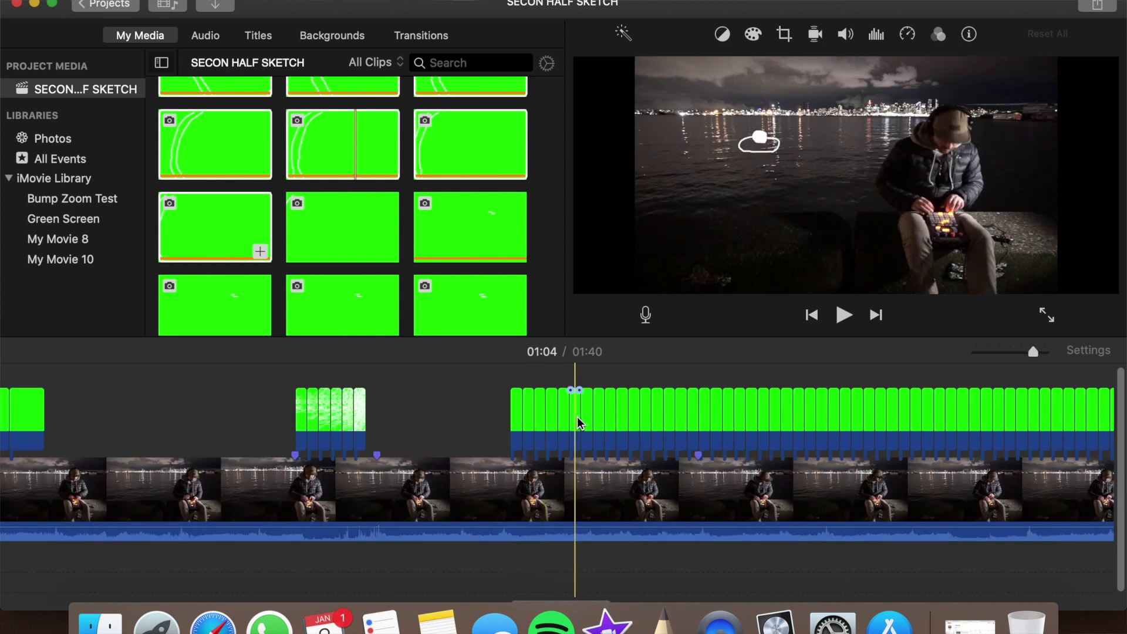